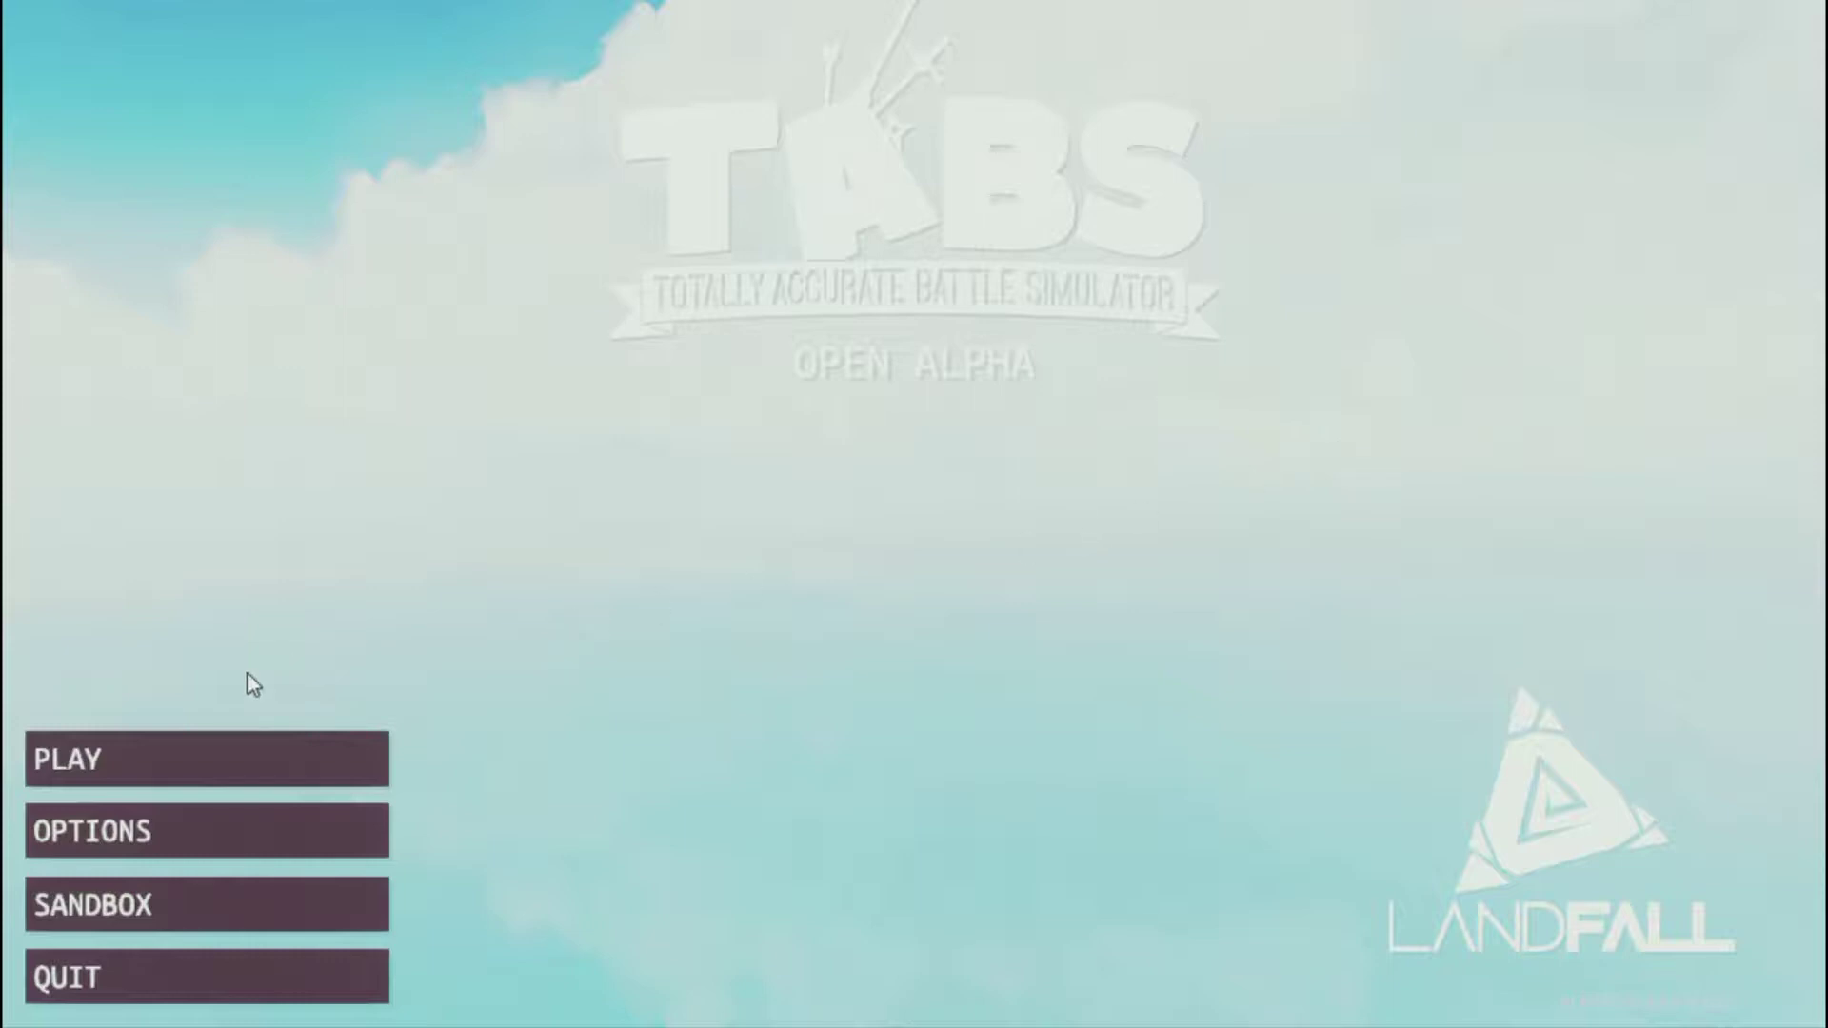
# - Open the twenty-level list from PLAY on the main menu
pyautogui.click(329, 784)
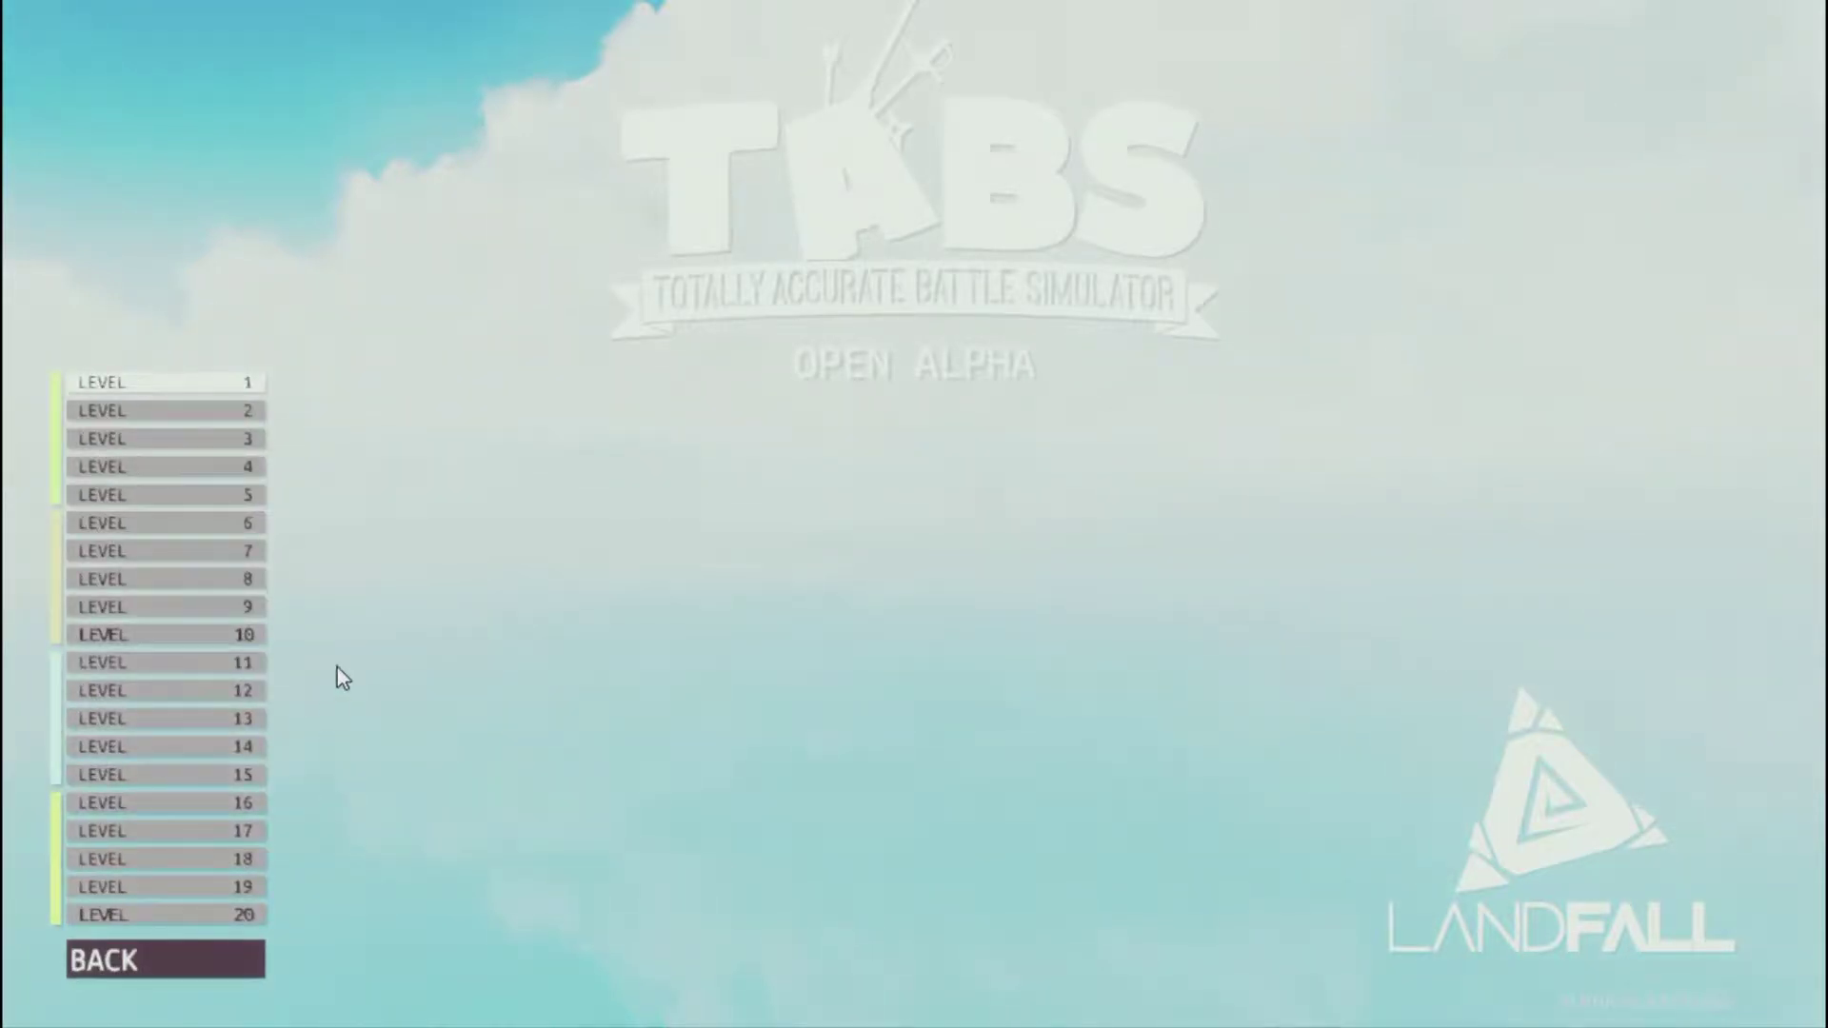
# - Load Level 1 for red army placement
pyautogui.click(216, 379)
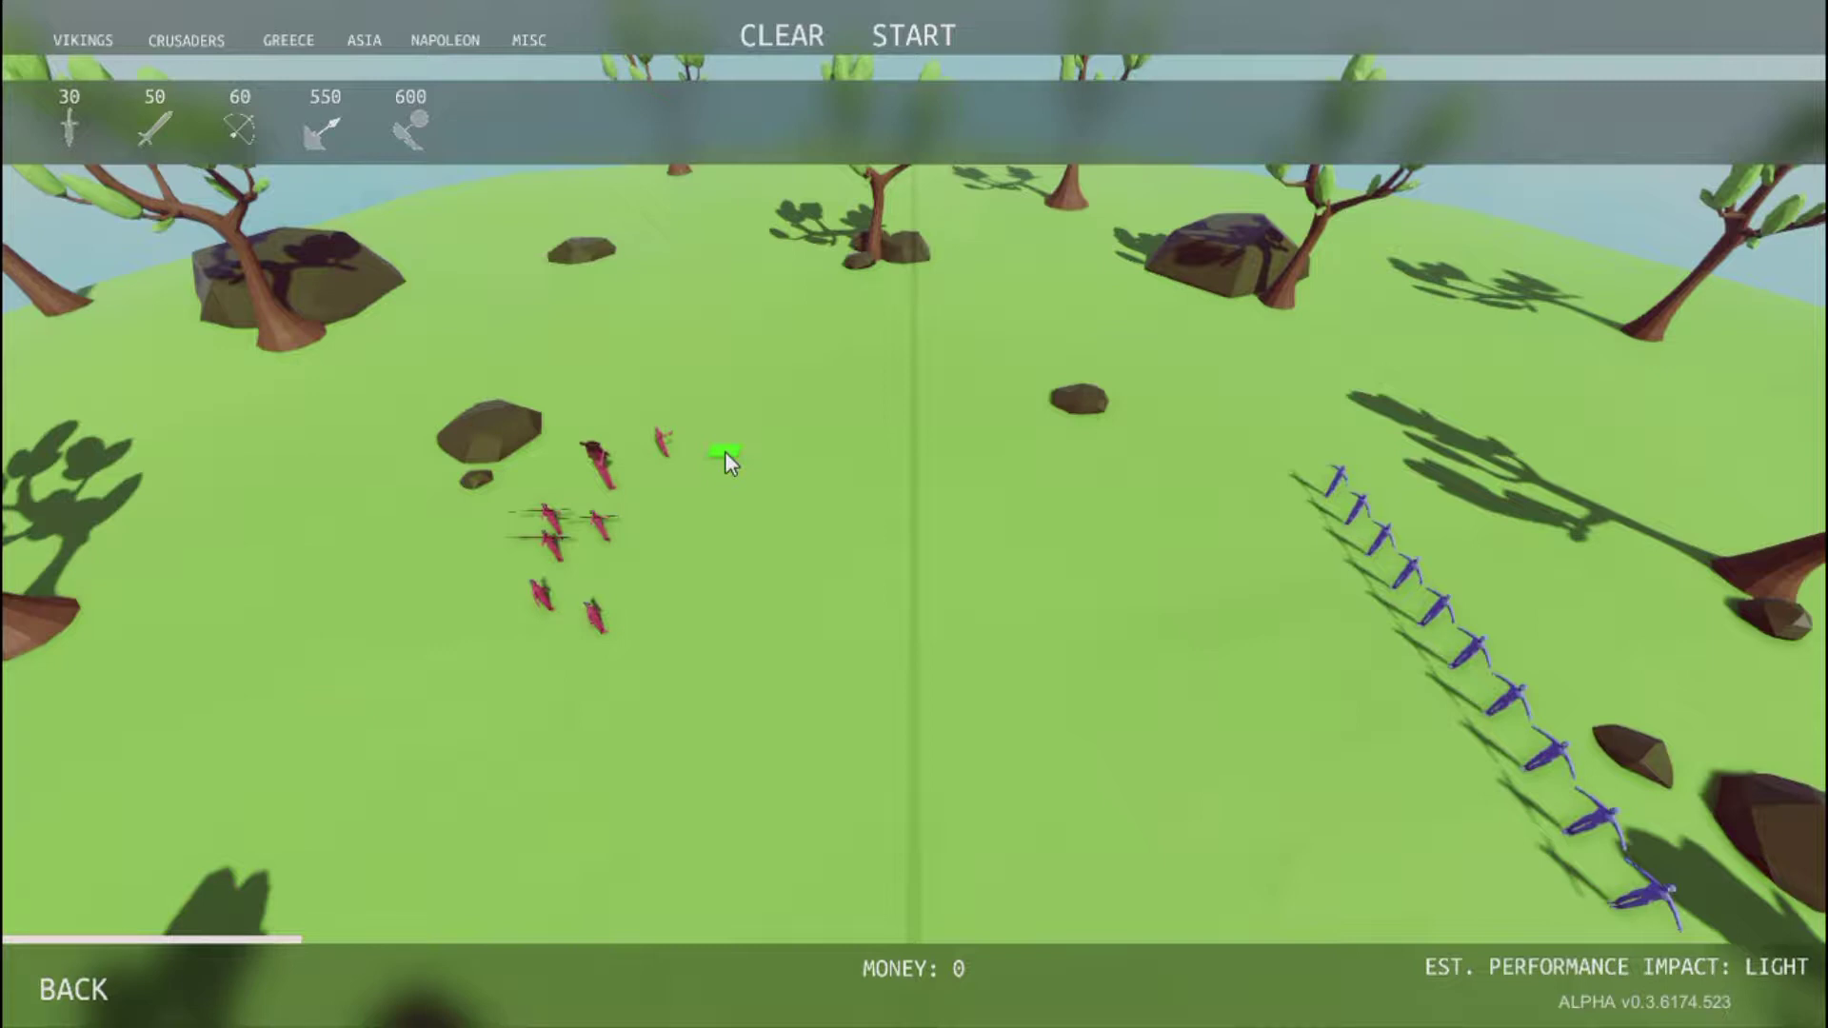
# - Begin the Level 1 battle
pyautogui.click(926, 40)
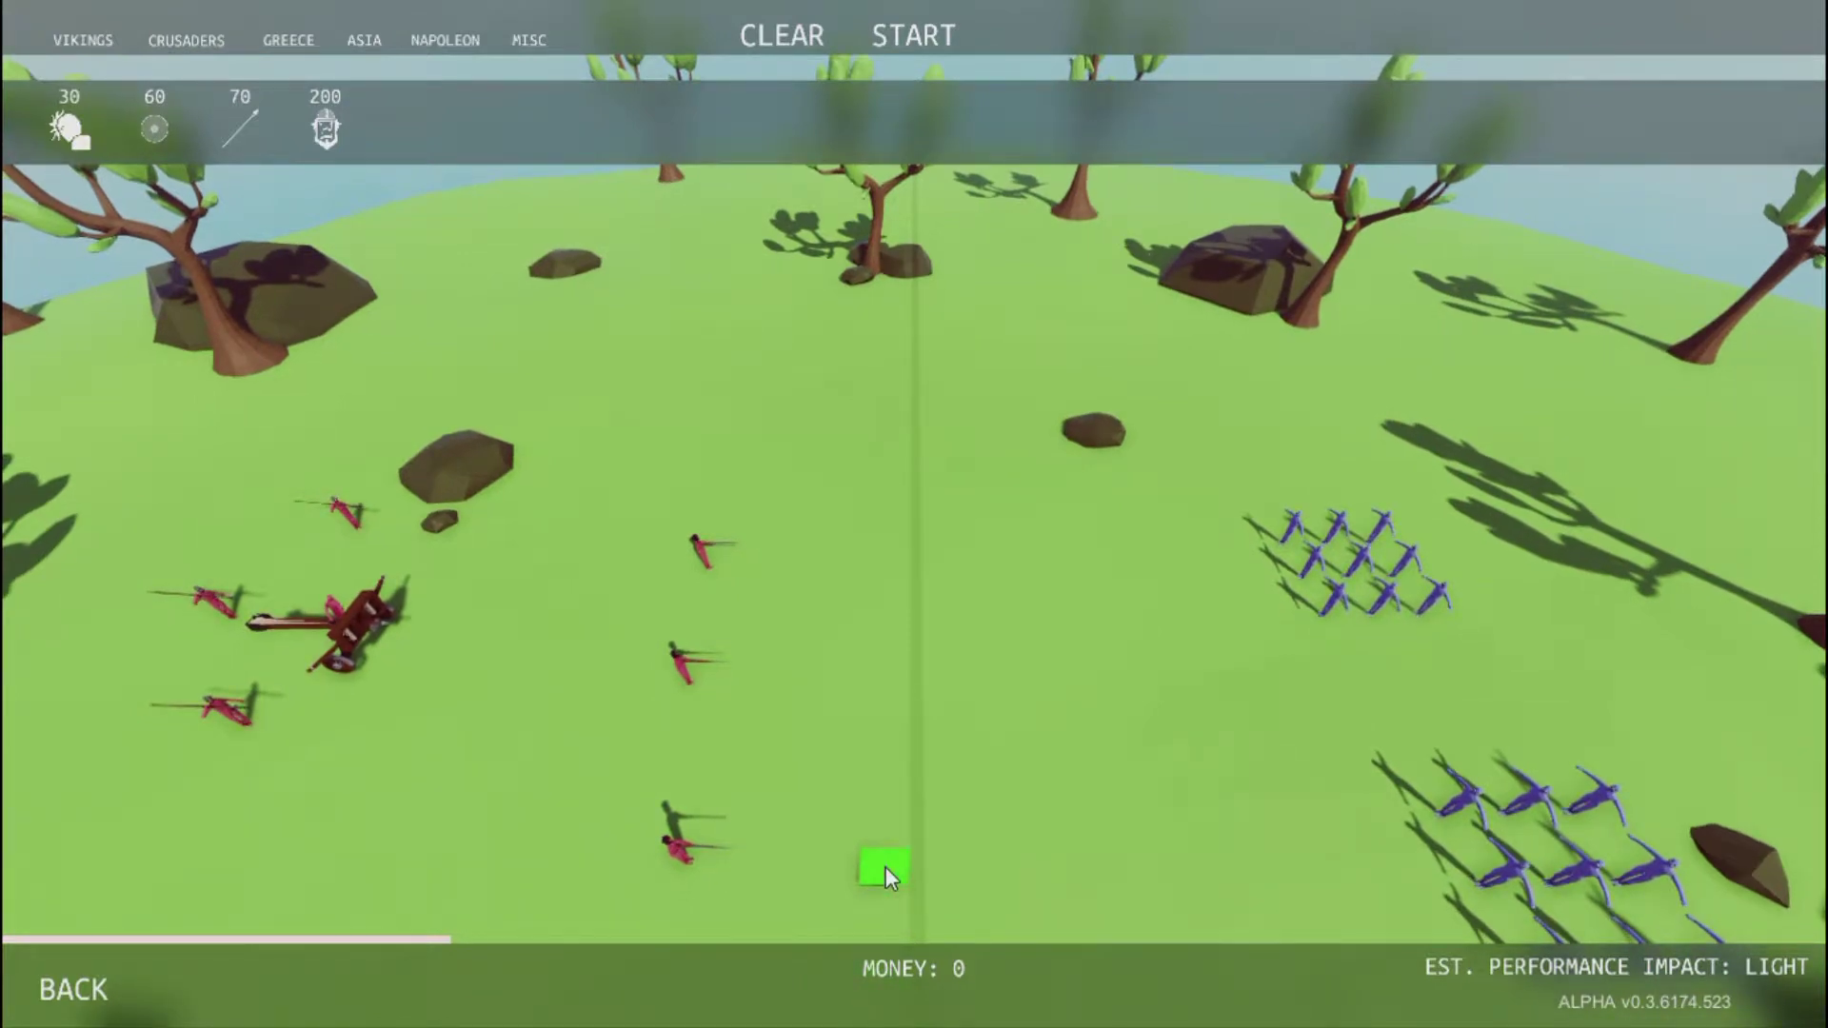
pyautogui.scroll(-3, 900, 937)
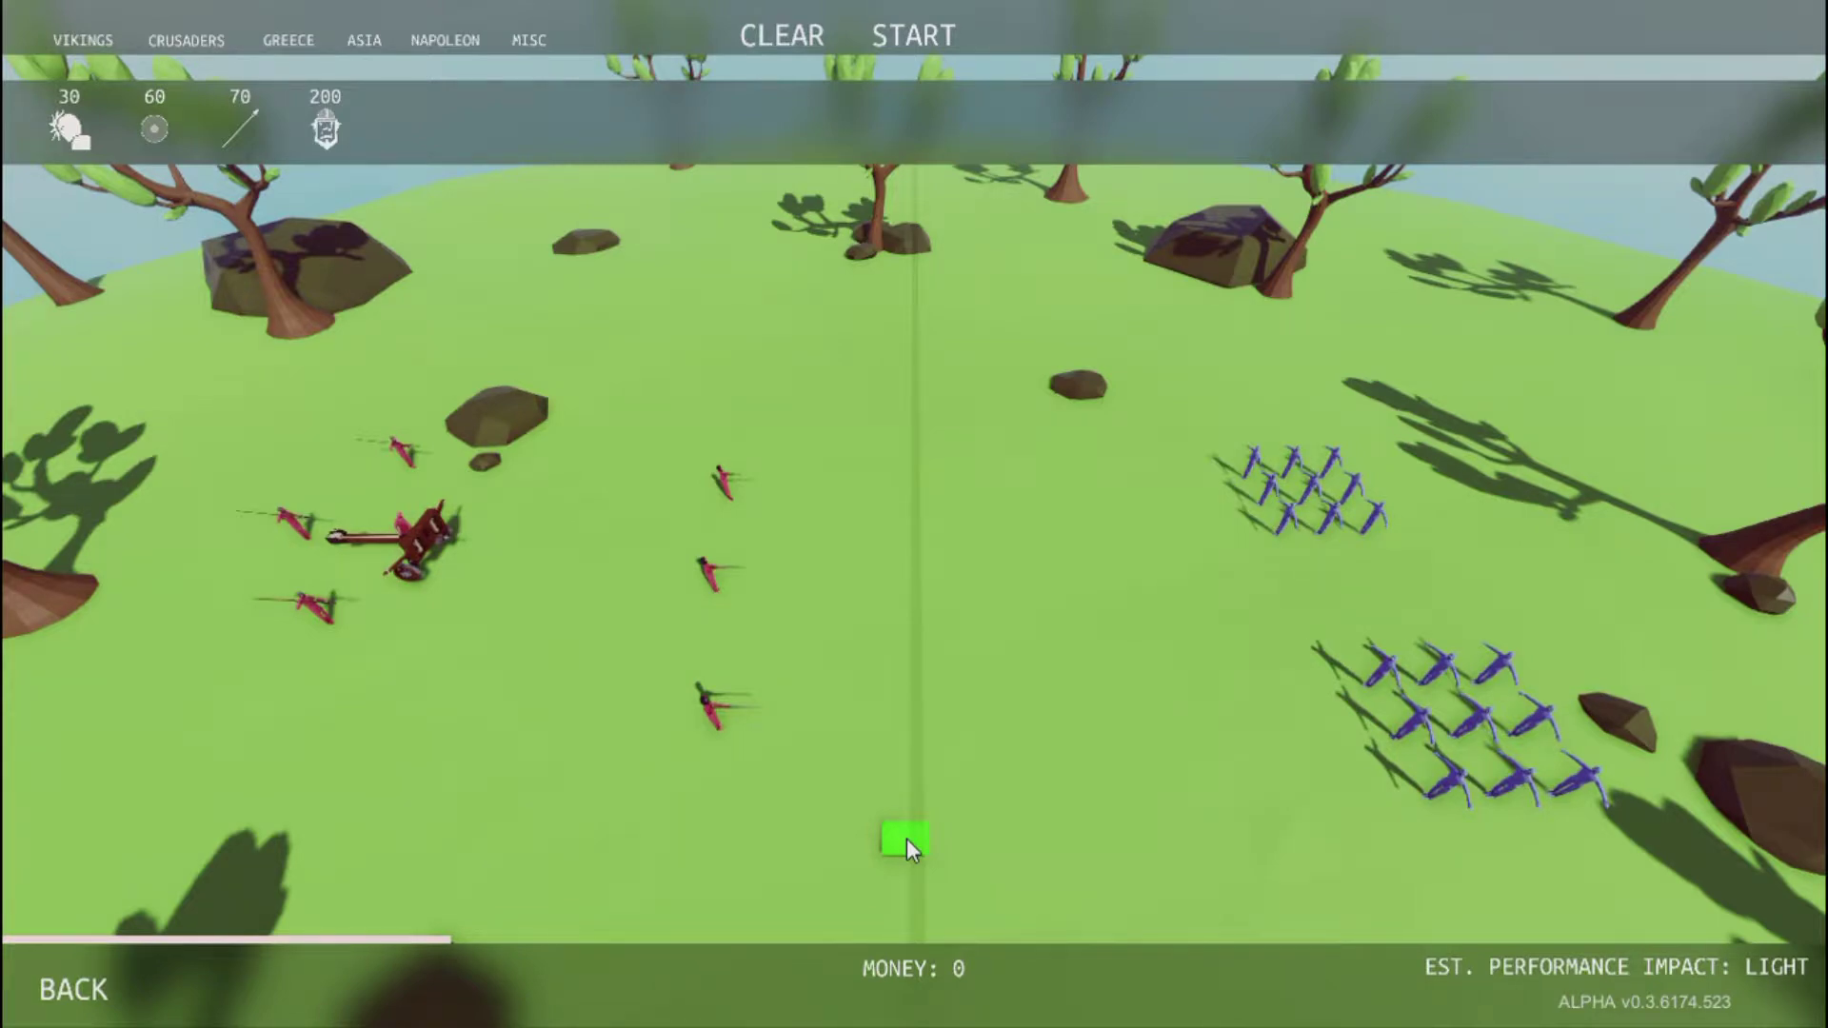
# - Select the Ballista from the Crusaders units
pyautogui.click(186, 39)
pyautogui.click(319, 119)
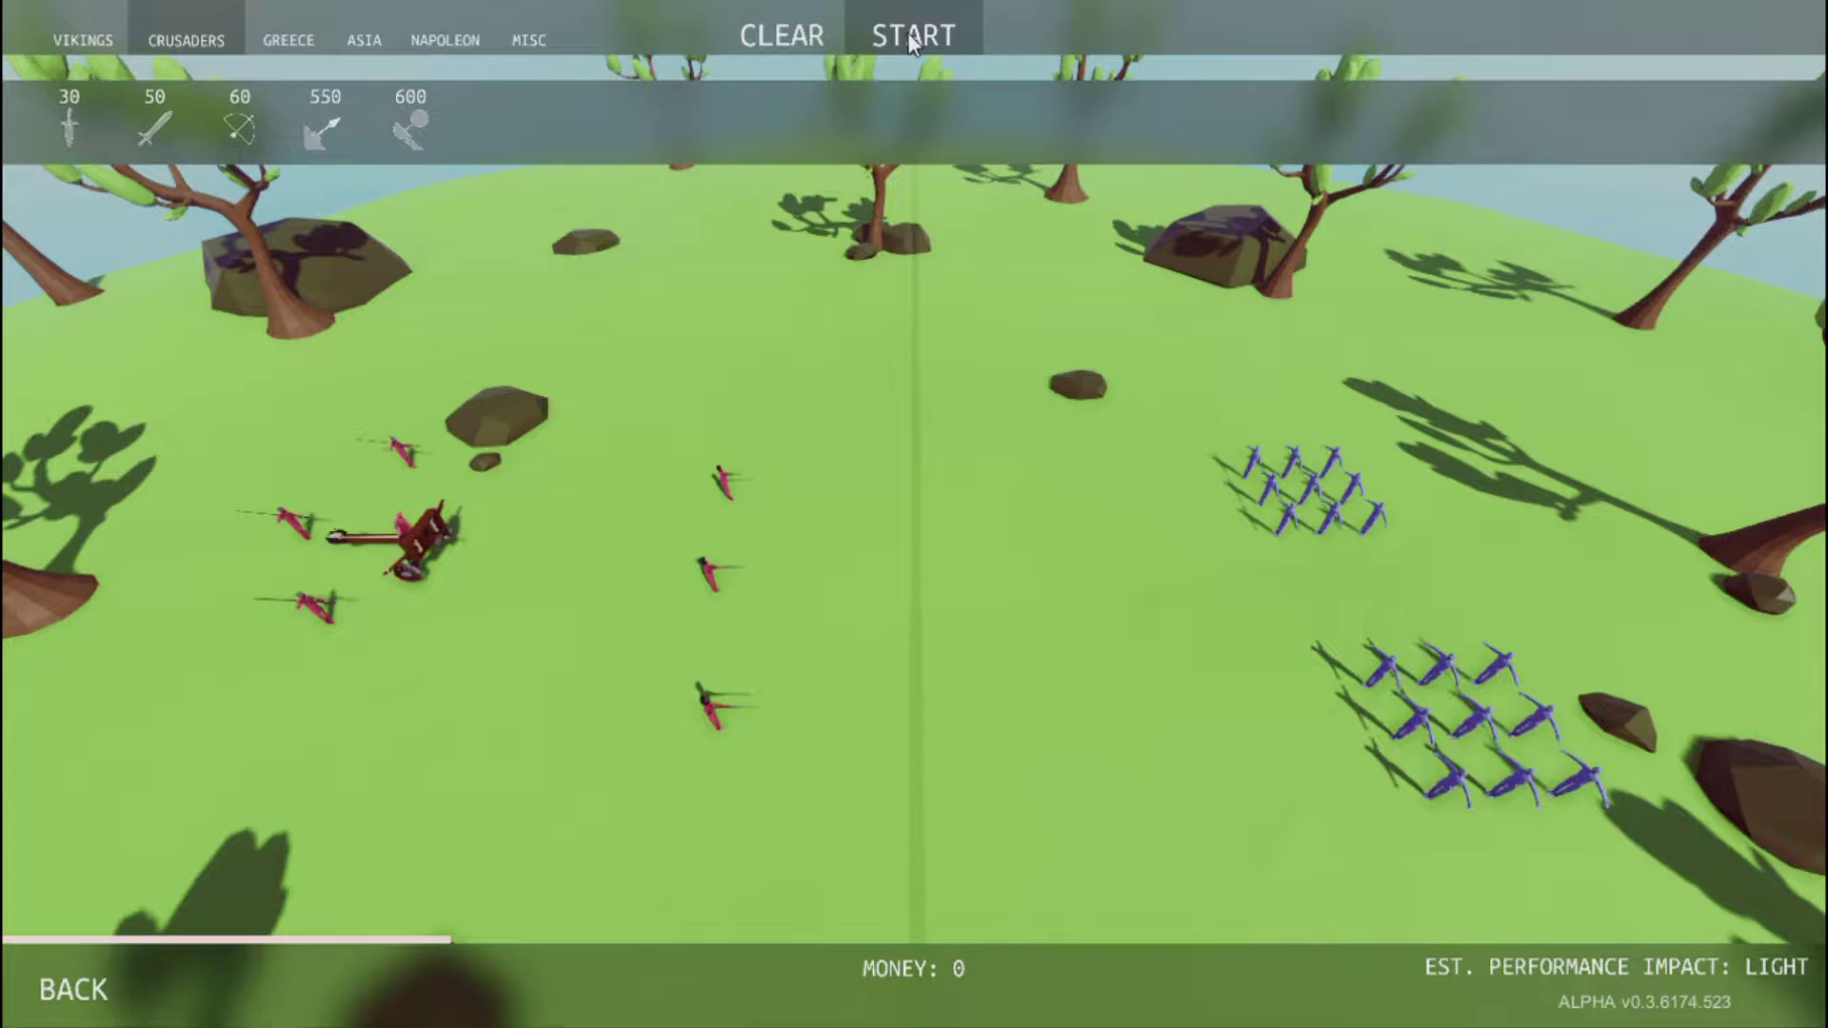
# - Start the battle with the current red army
pyautogui.click(907, 34)
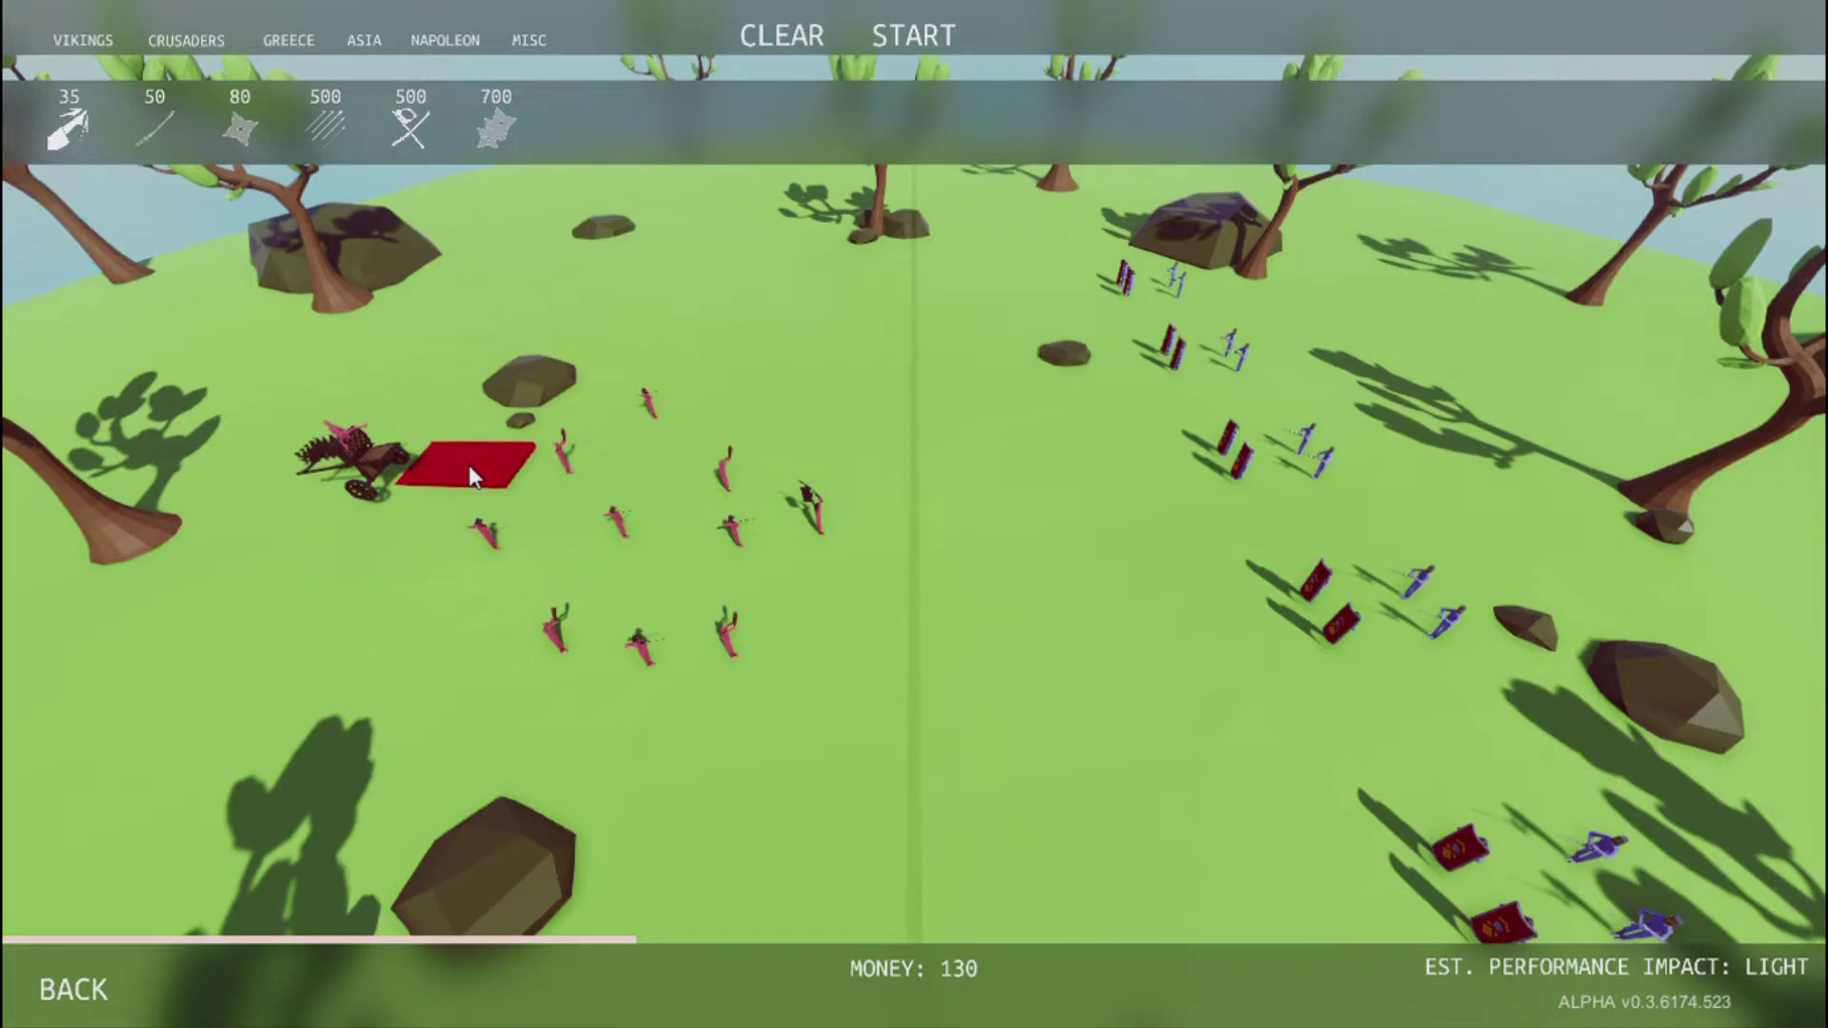
# - Choose the Hwacha as the unit to place
pyautogui.click(319, 111)
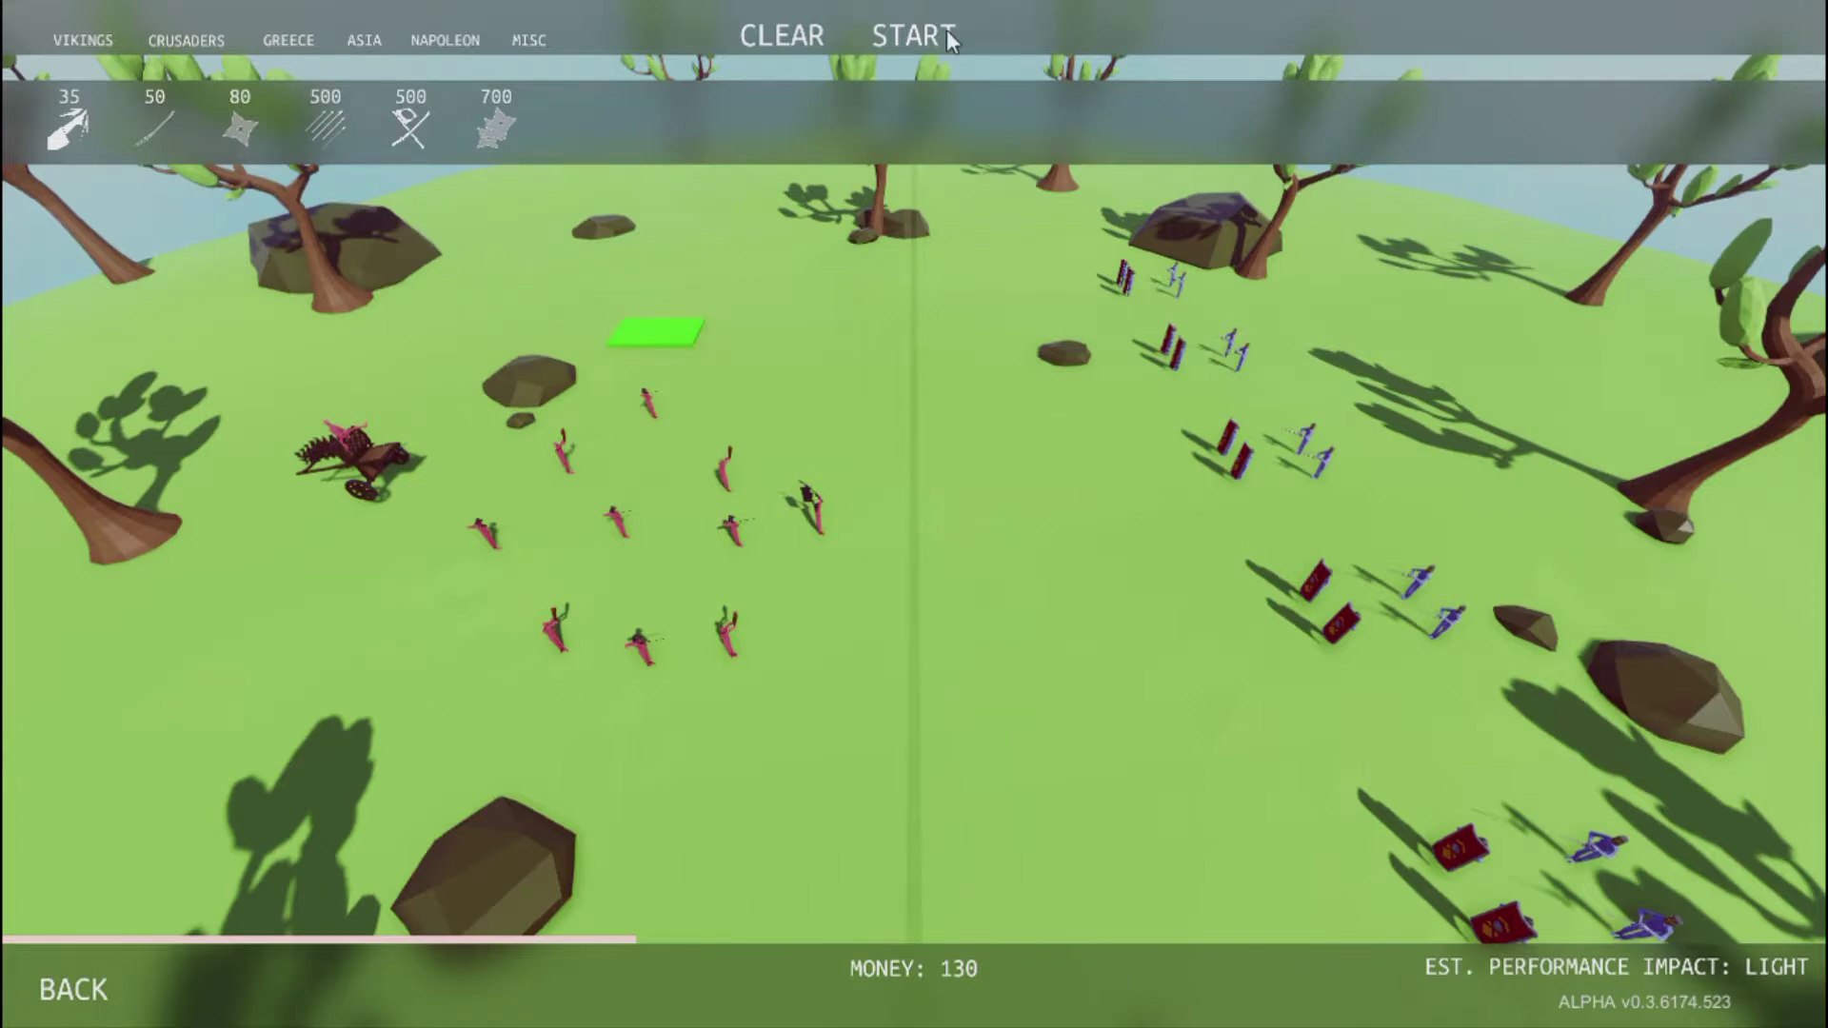
pyautogui.click(914, 36)
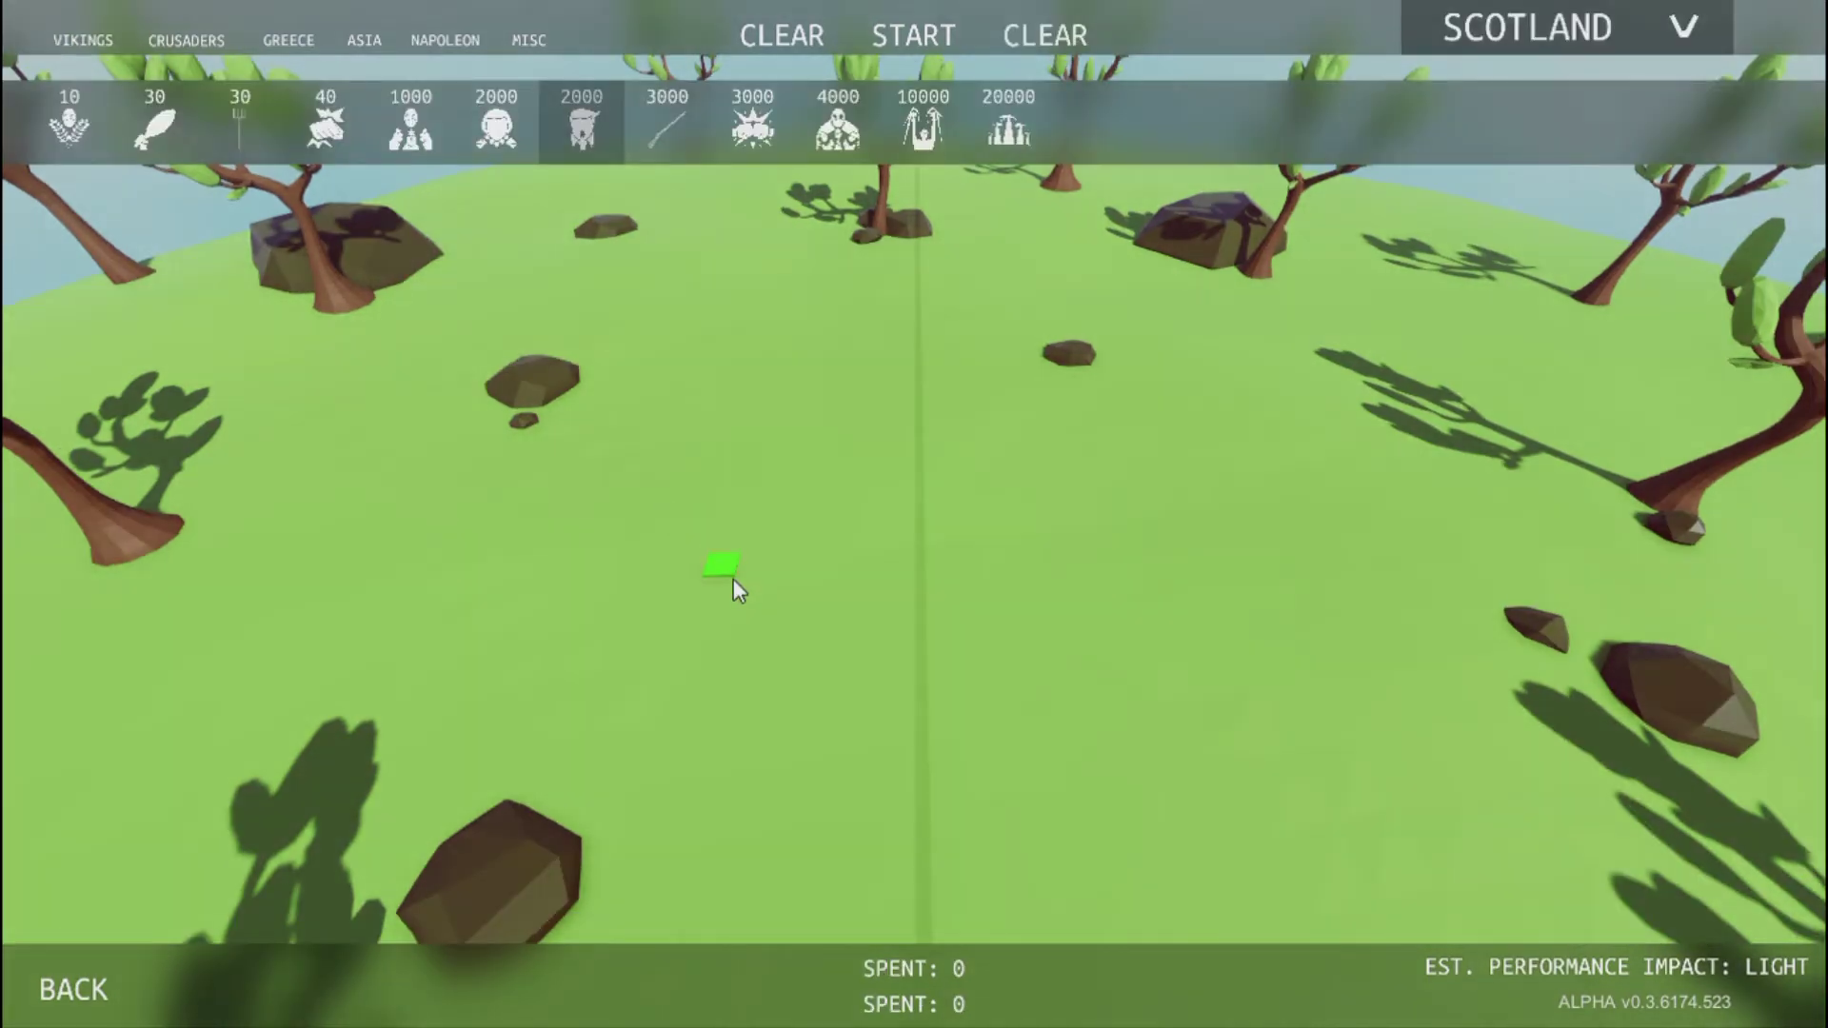
# - Start a duel between one red soldier on the left and one blue on the right
pyautogui.click(733, 578)
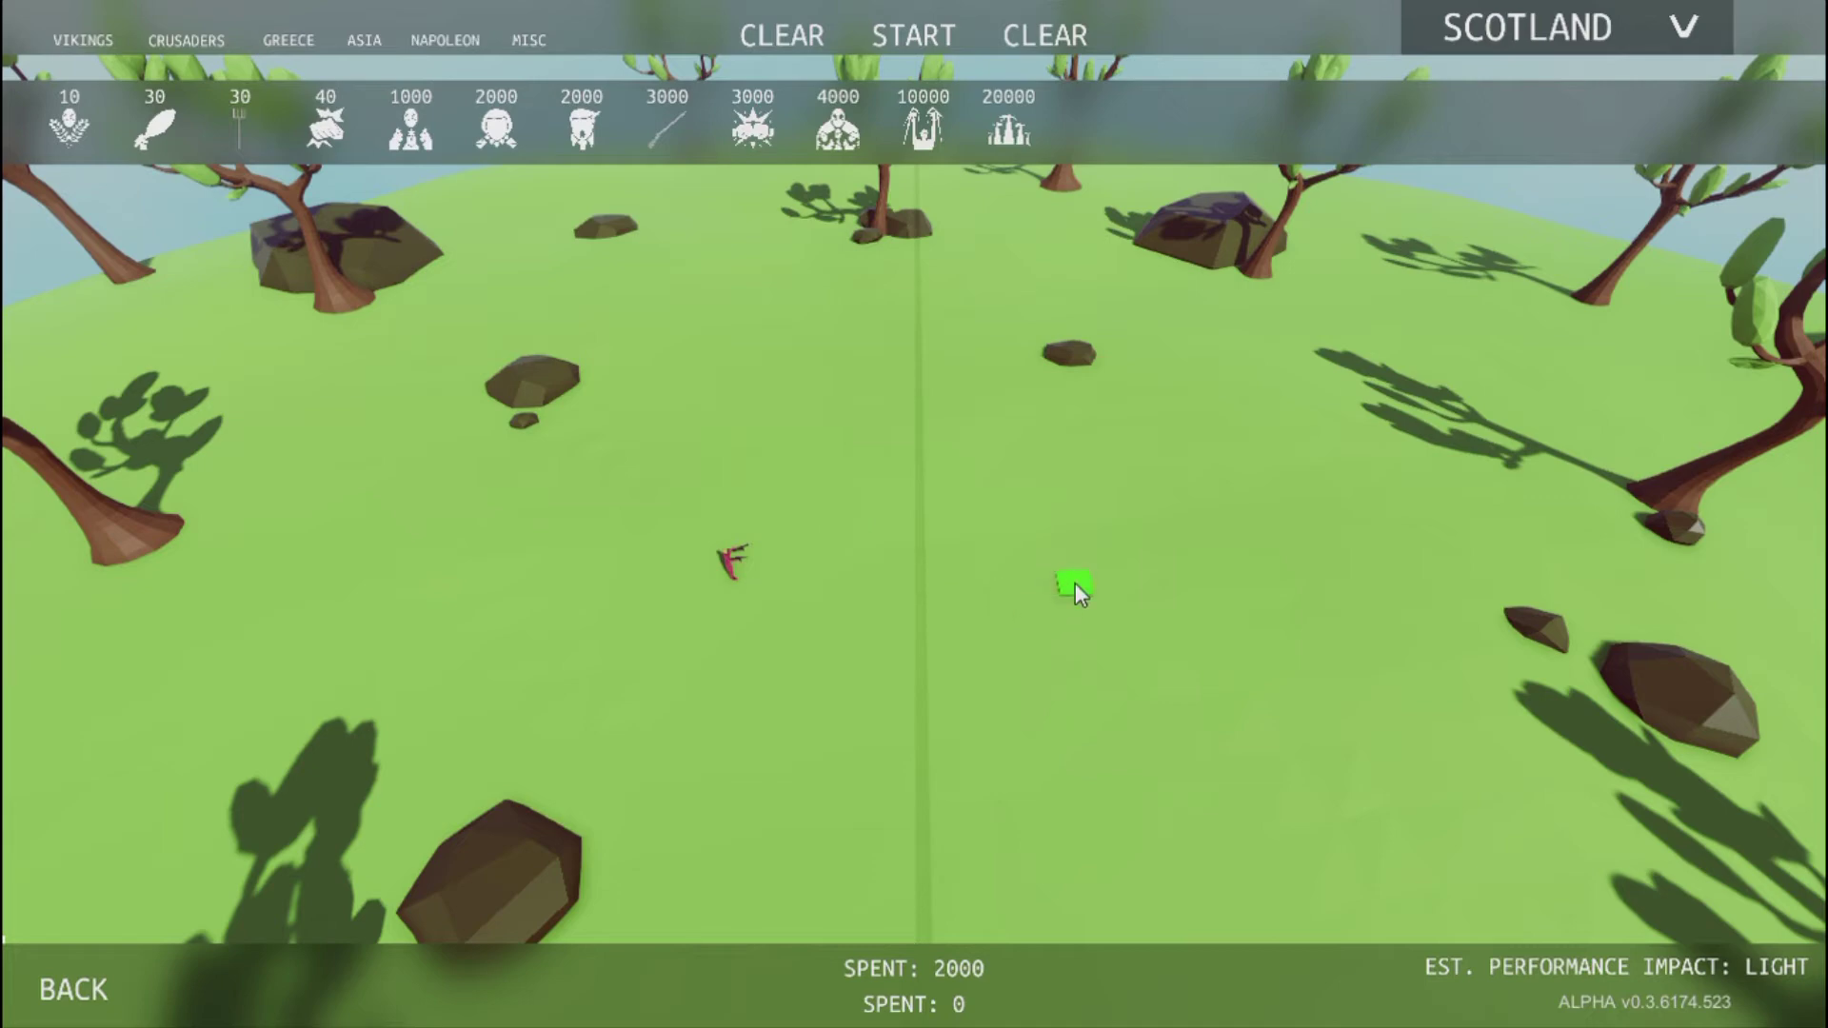
pyautogui.click(1076, 582)
pyautogui.click(914, 35)
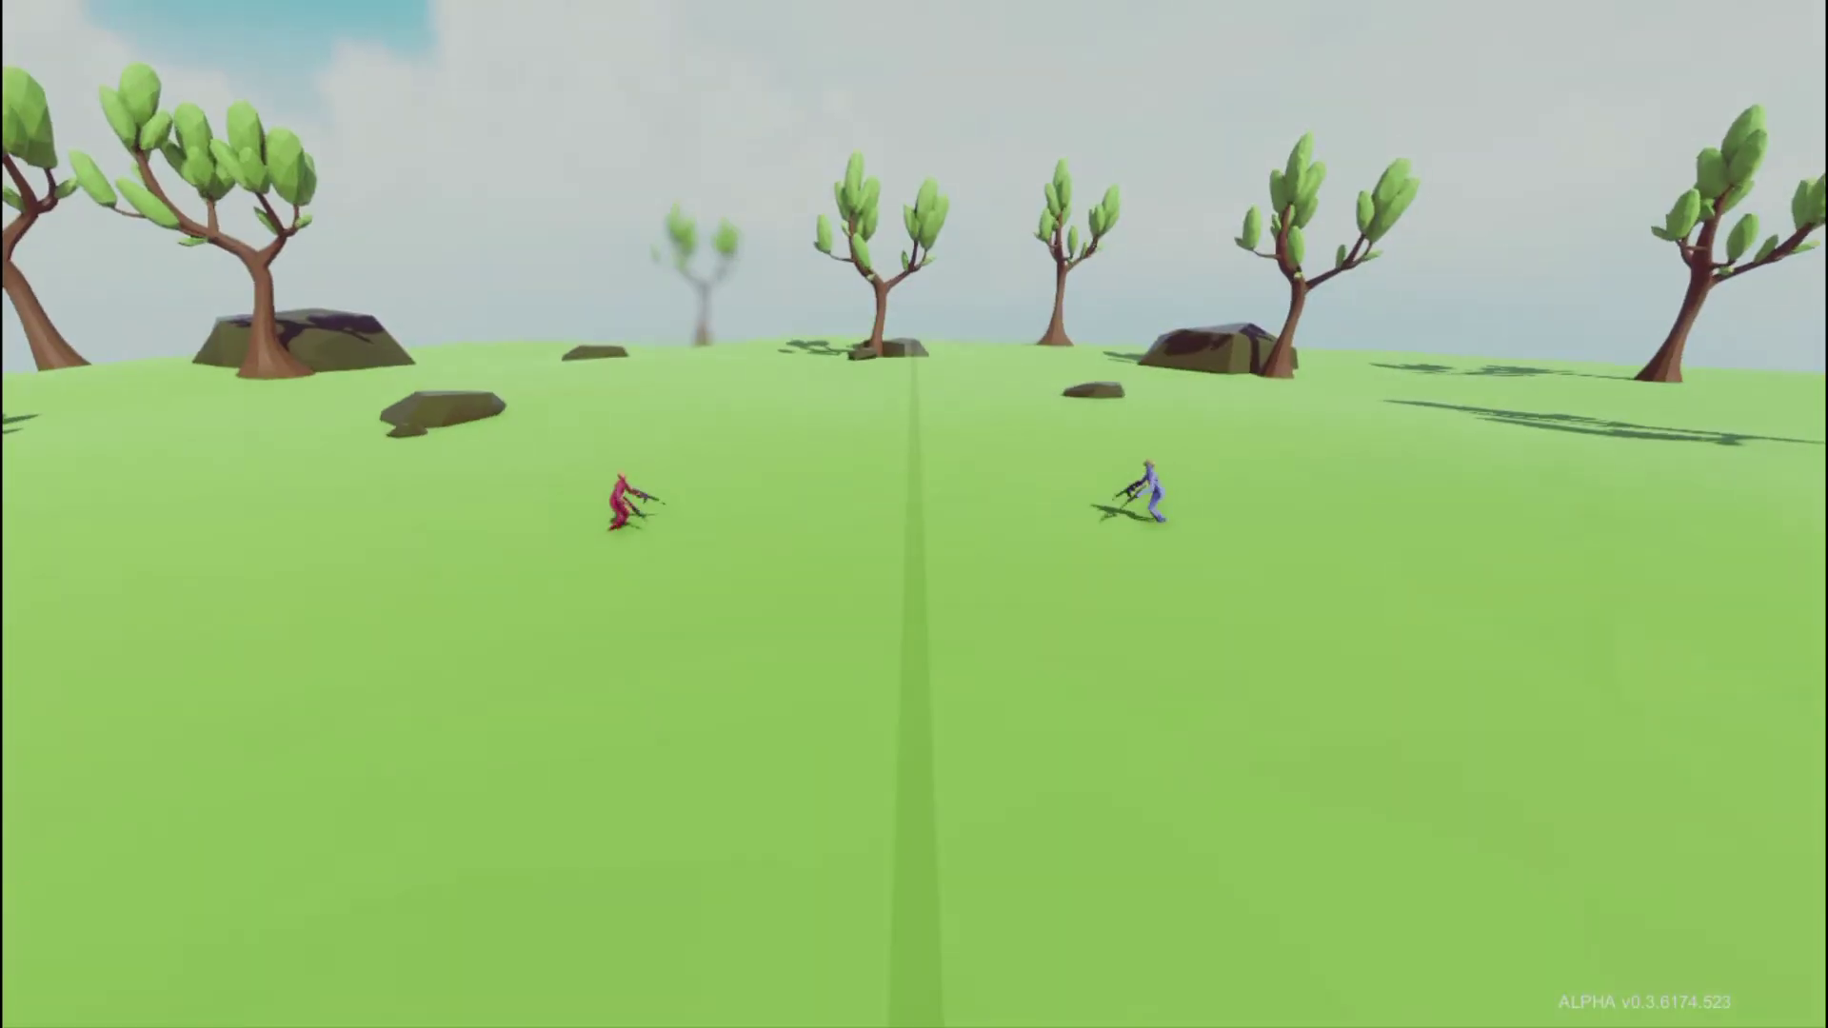